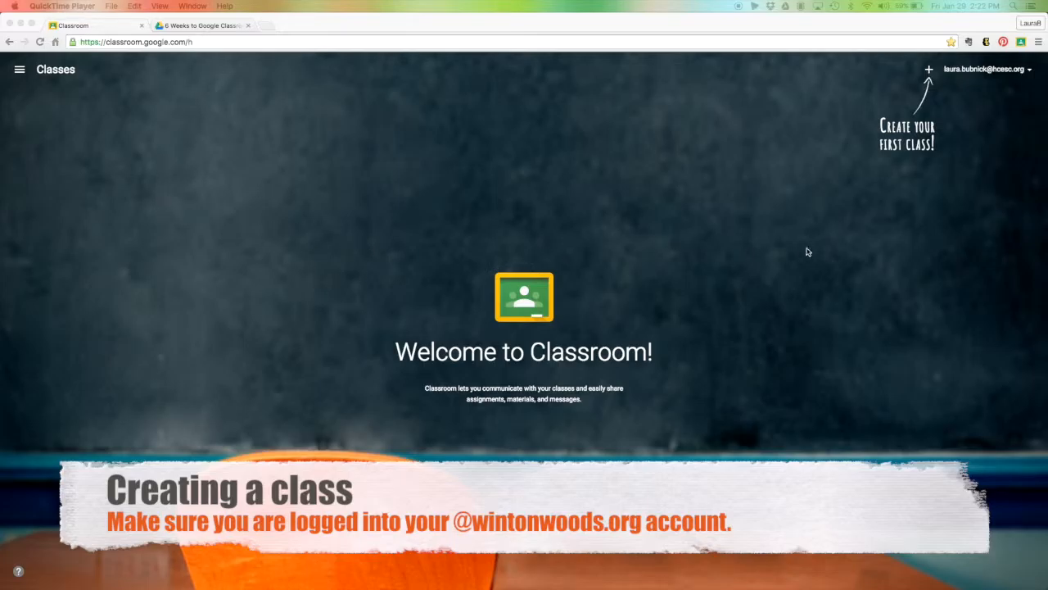
- Create a class named Biology with section 1
{"action": "left_click", "coordinate": [930, 71]}
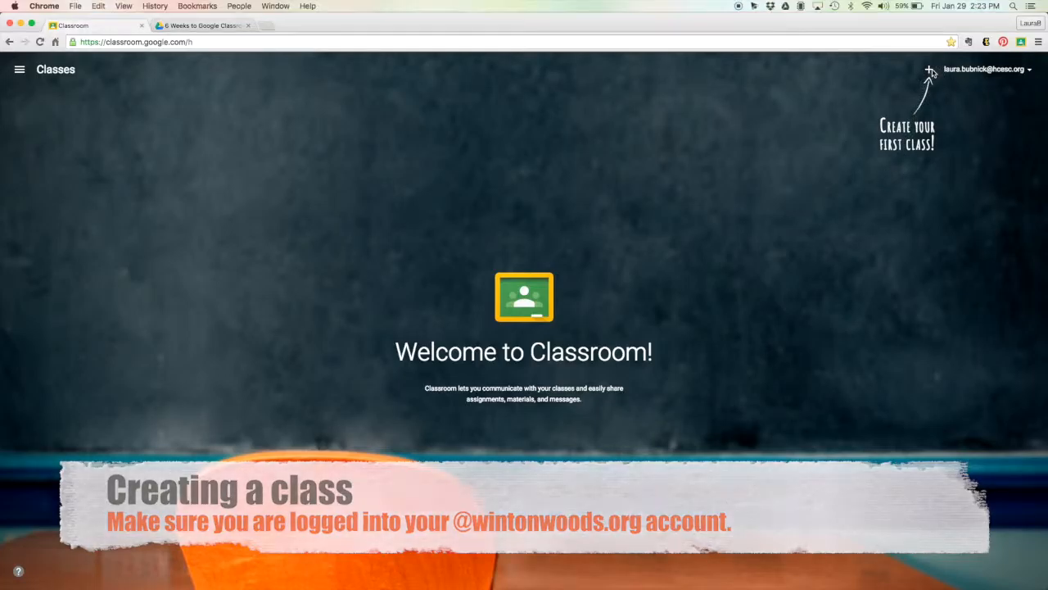
{"action": "left_click", "coordinate": [930, 71]}
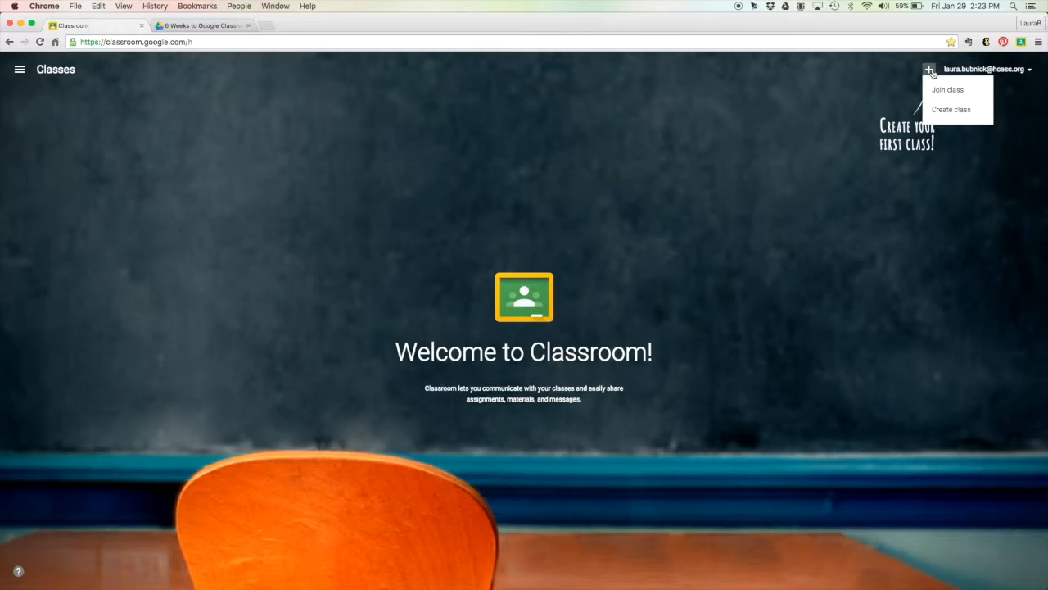
{"action": "left_click", "coordinate": [973, 114]}
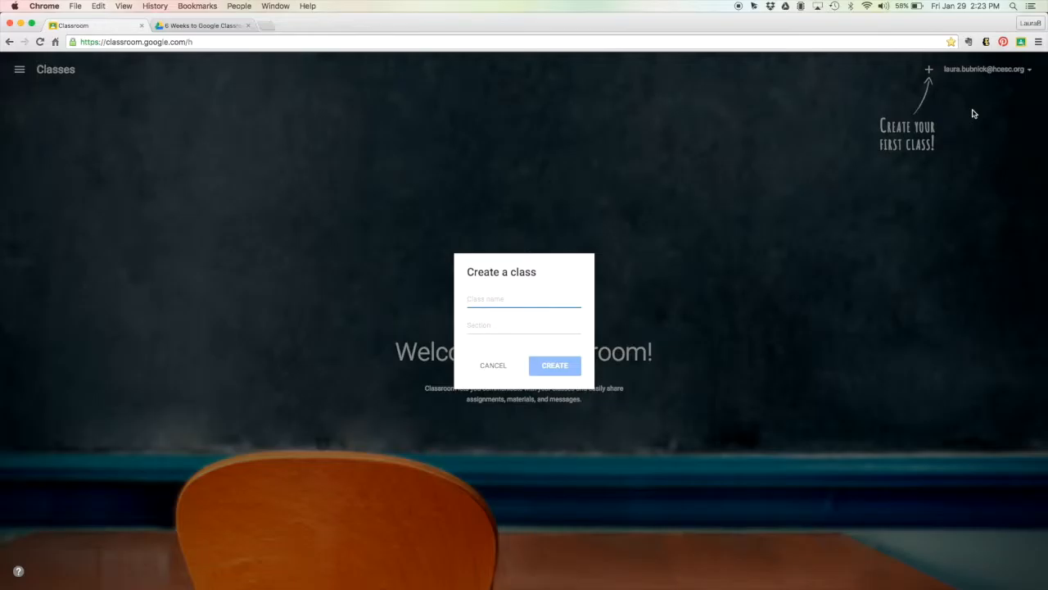
{"action": "type", "text": "Biology"}
{"action": "key", "text": "Tab"}
{"action": "type", "text": "1"}
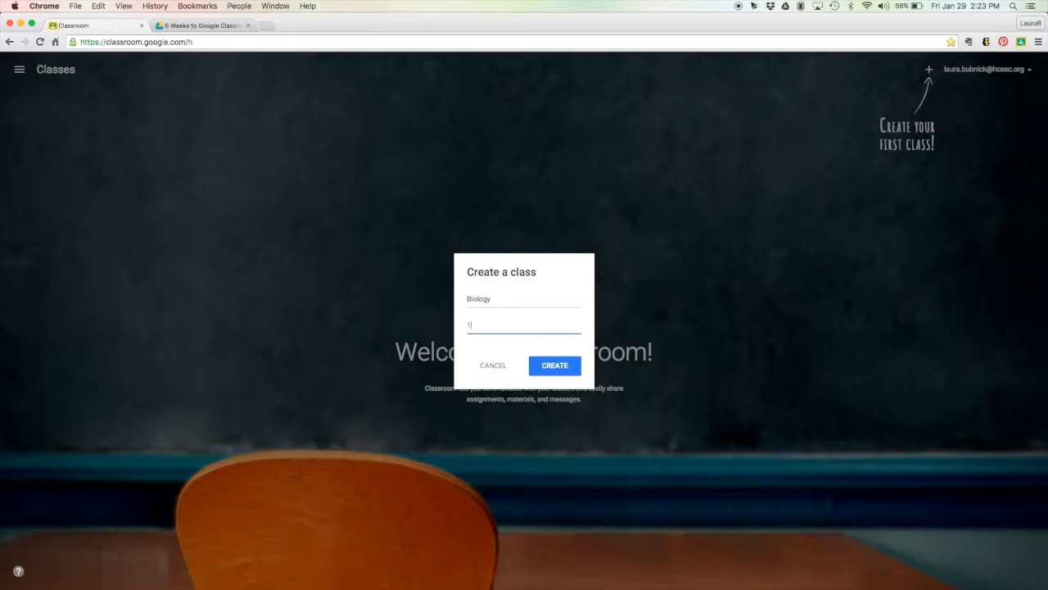
{"action": "left_click", "coordinate": [565, 365]}
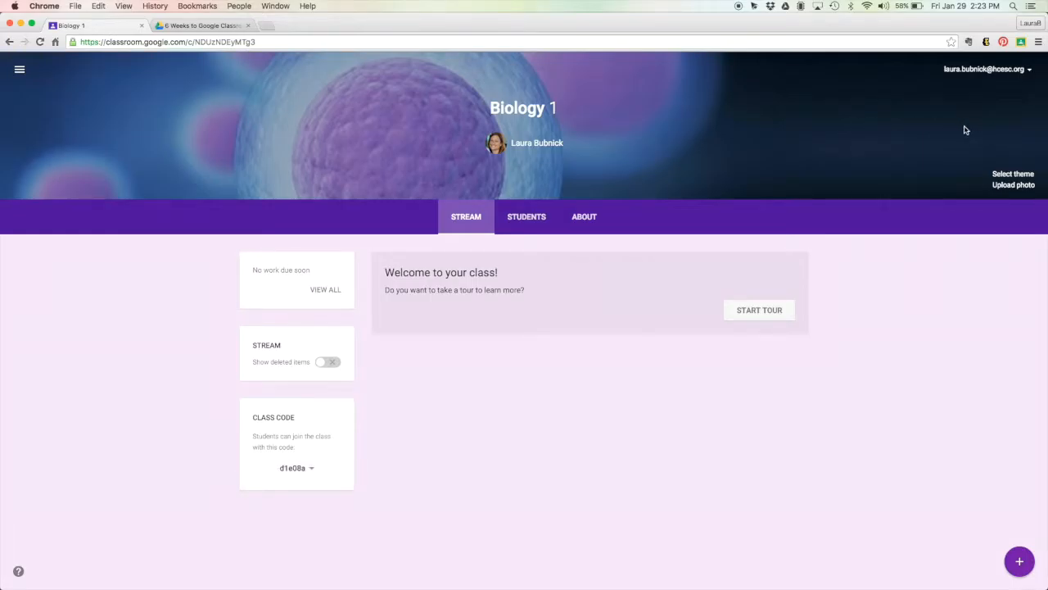
- Browse the gallery of class theme images and close it without choosing a new theme
{"action": "left_click", "coordinate": [1014, 174]}
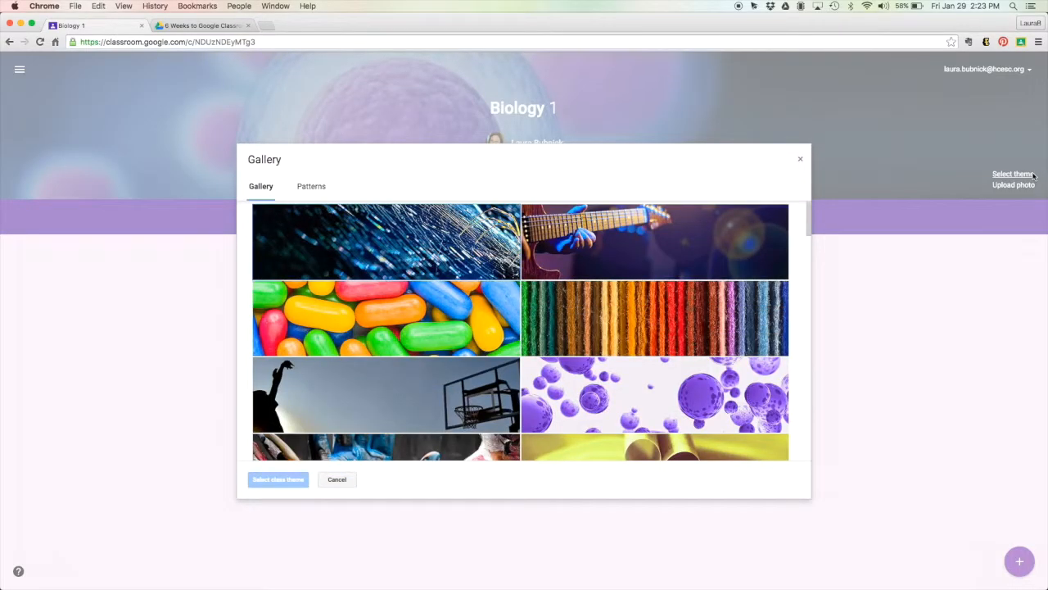
{"action": "scroll", "coordinate": [695, 341], "scroll_direction": "down", "scroll_amount": 5}
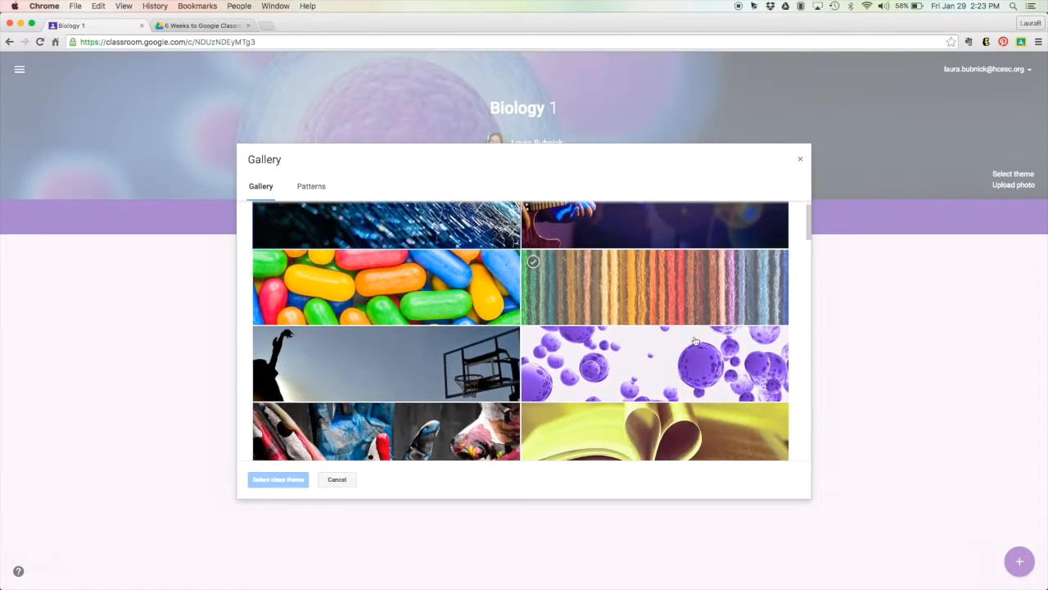
{"action": "left_click", "coordinate": [800, 162]}
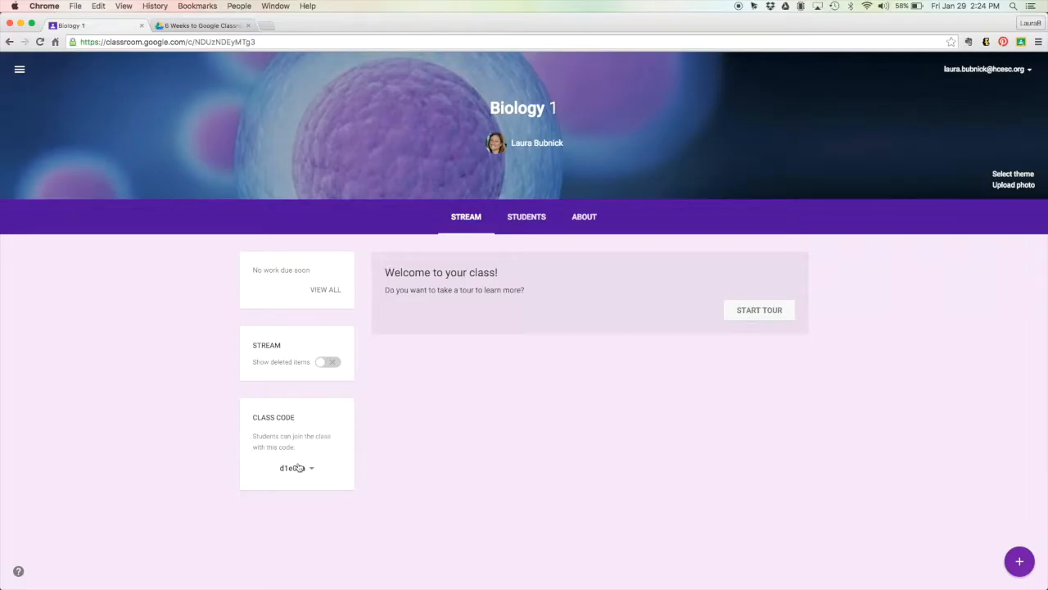
{"action": "left_click", "coordinate": [1029, 568]}
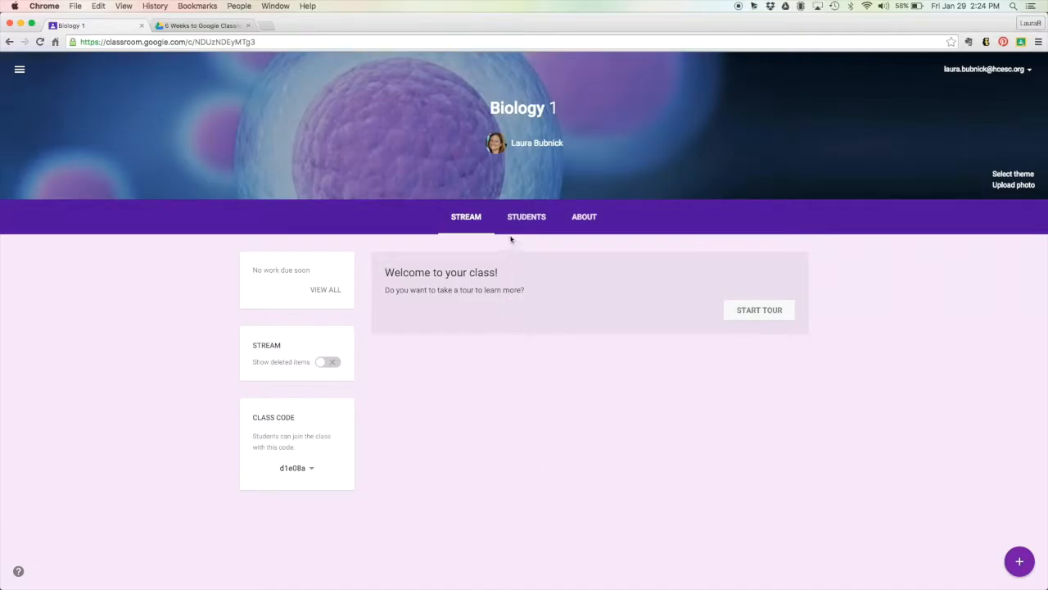
- Set the class's student permission to "Only teacher can post or comment"
{"action": "left_click", "coordinate": [534, 220]}
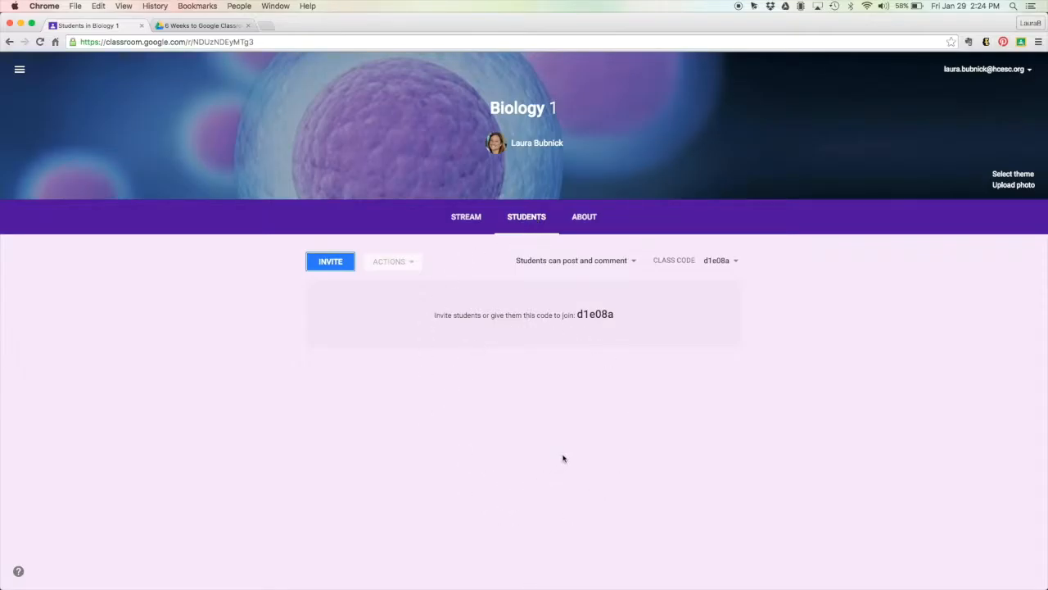
{"action": "left_click", "coordinate": [633, 262]}
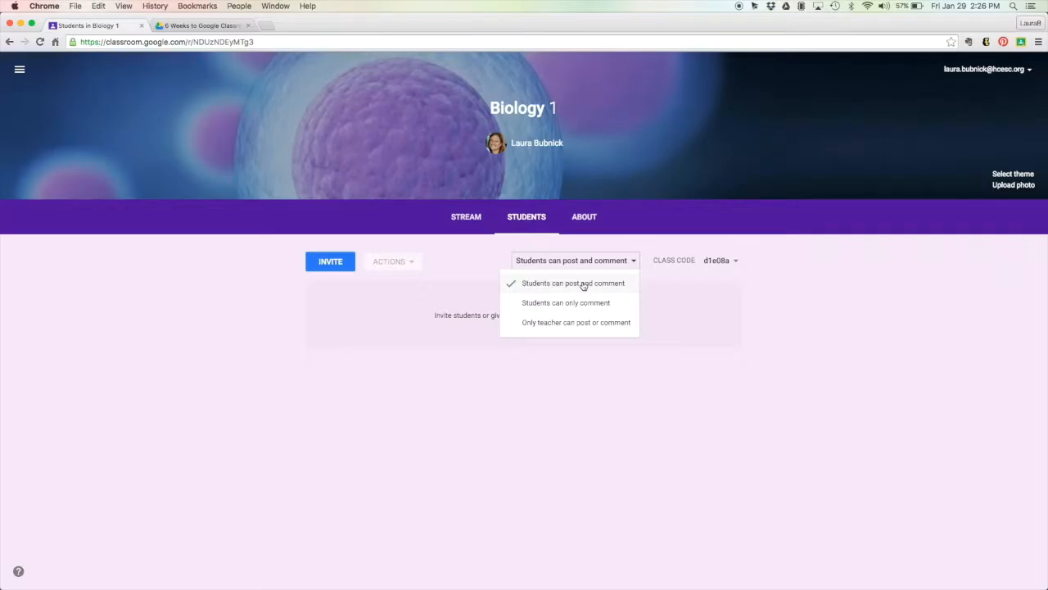
{"action": "left_click", "coordinate": [583, 330]}
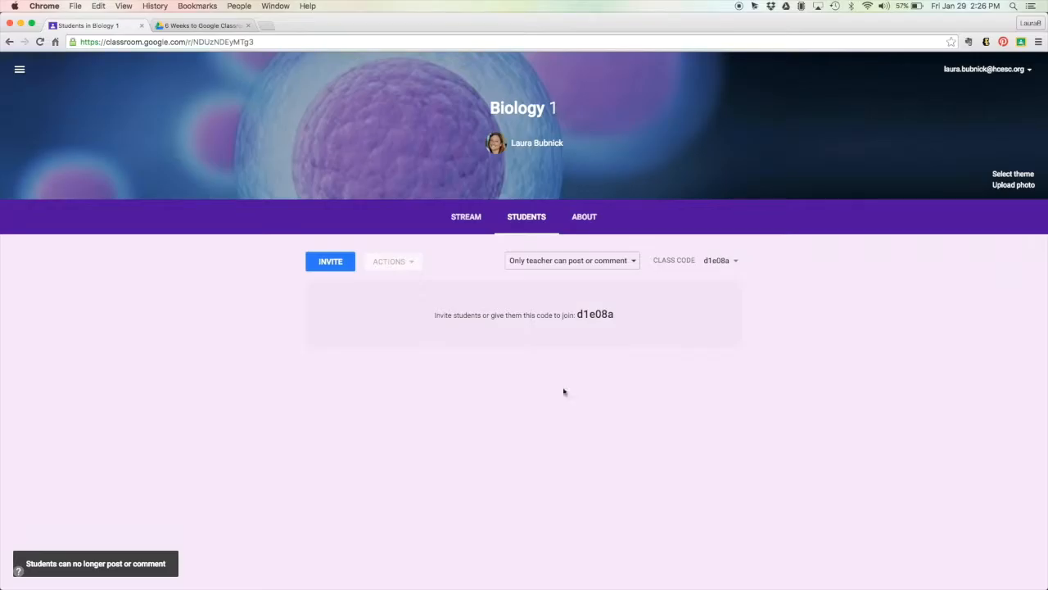
- Fill in the class's About details with the title Biology and room 103
{"action": "left_click", "coordinate": [589, 217]}
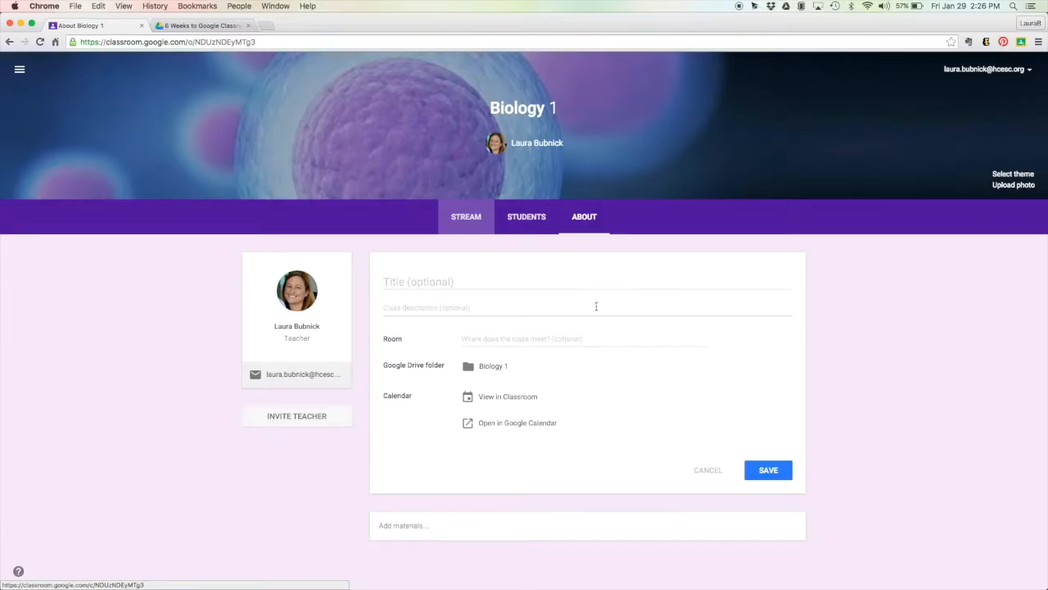
{"action": "left_click", "coordinate": [435, 280]}
{"action": "type", "text": "Biology"}
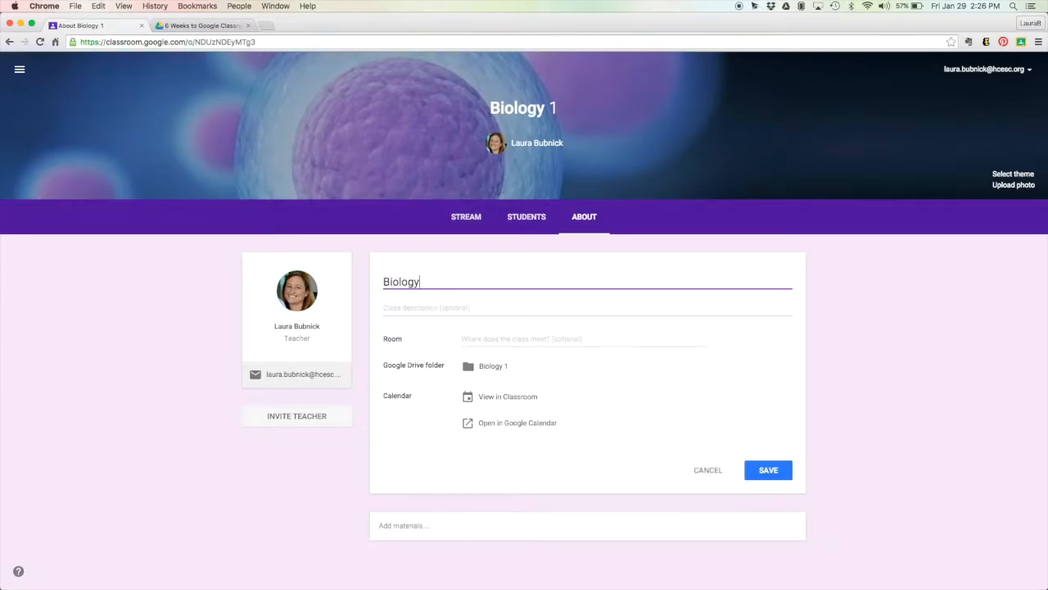
{"action": "key", "text": "Tab"}
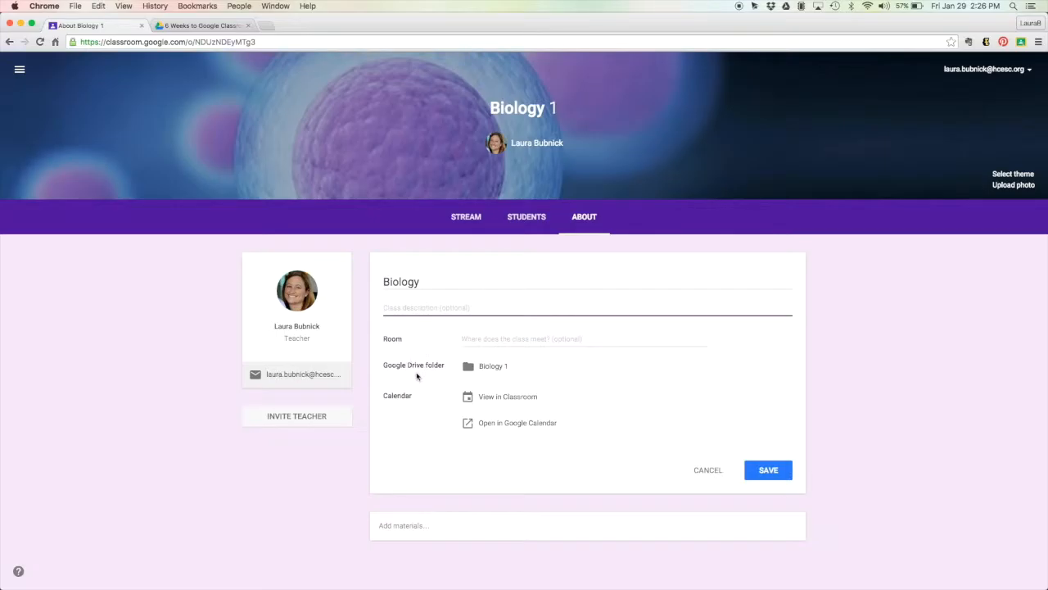
{"action": "left_click", "coordinate": [480, 345]}
{"action": "type", "text": "103"}
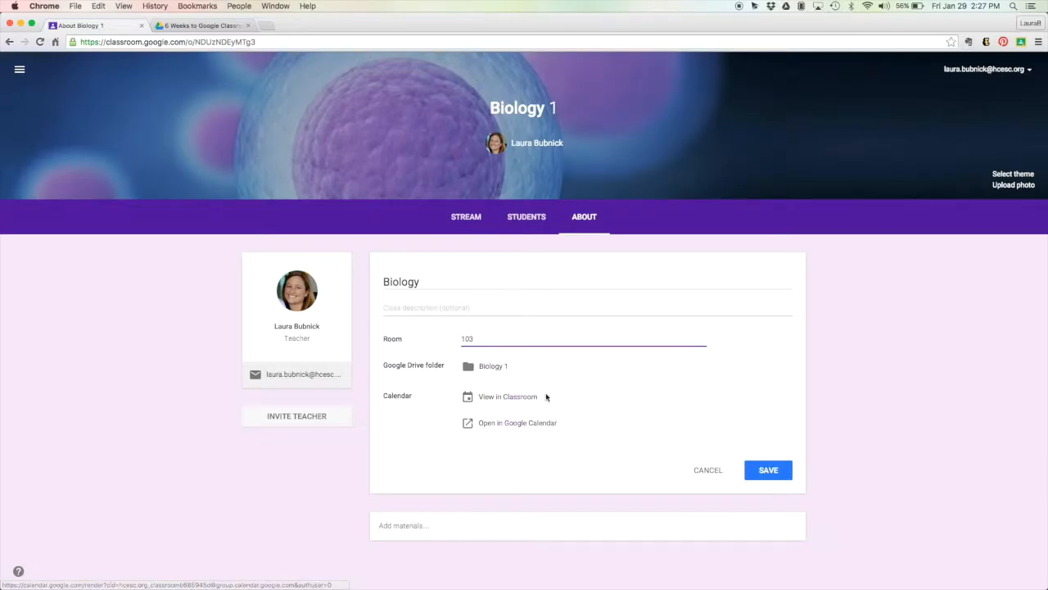
- Post a class material titled Biology Syllabus with the Drive document Biology Syllabus 2016 from Winton Woods > 6 Weeks to Google Classroom Fluency Modules attached
{"action": "left_click", "coordinate": [434, 530]}
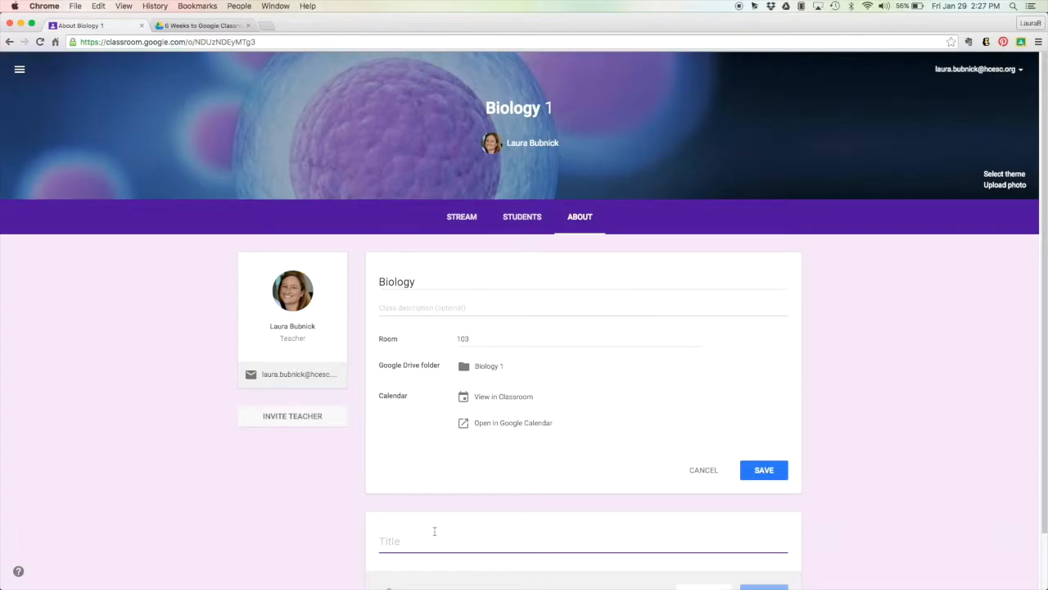
{"action": "type", "text": "Biology Syllabus"}
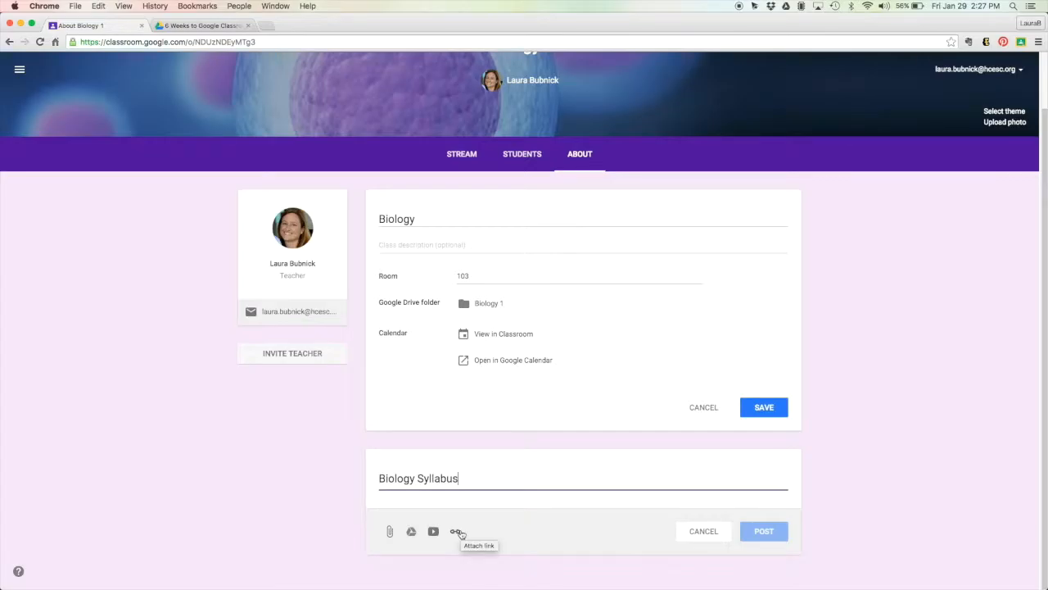
{"action": "left_click", "coordinate": [412, 532]}
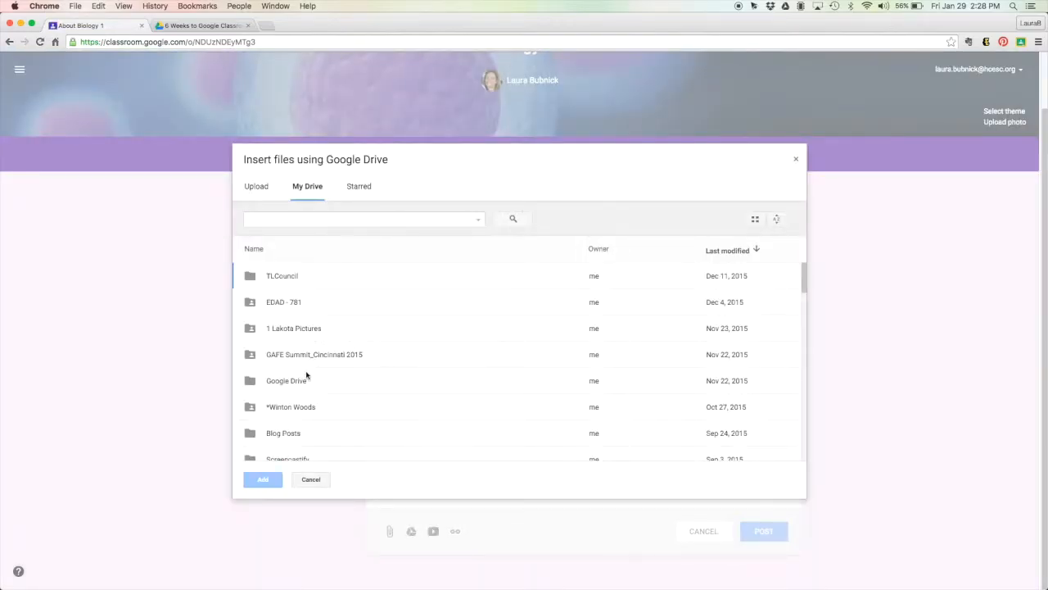
{"action": "double_click", "coordinate": [290, 408]}
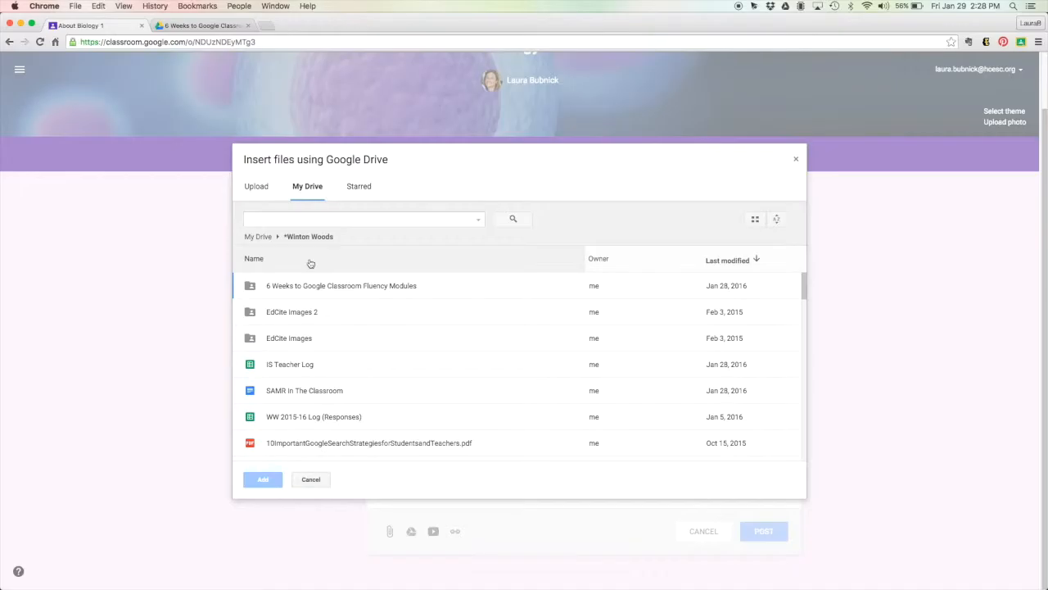
{"action": "double_click", "coordinate": [306, 286]}
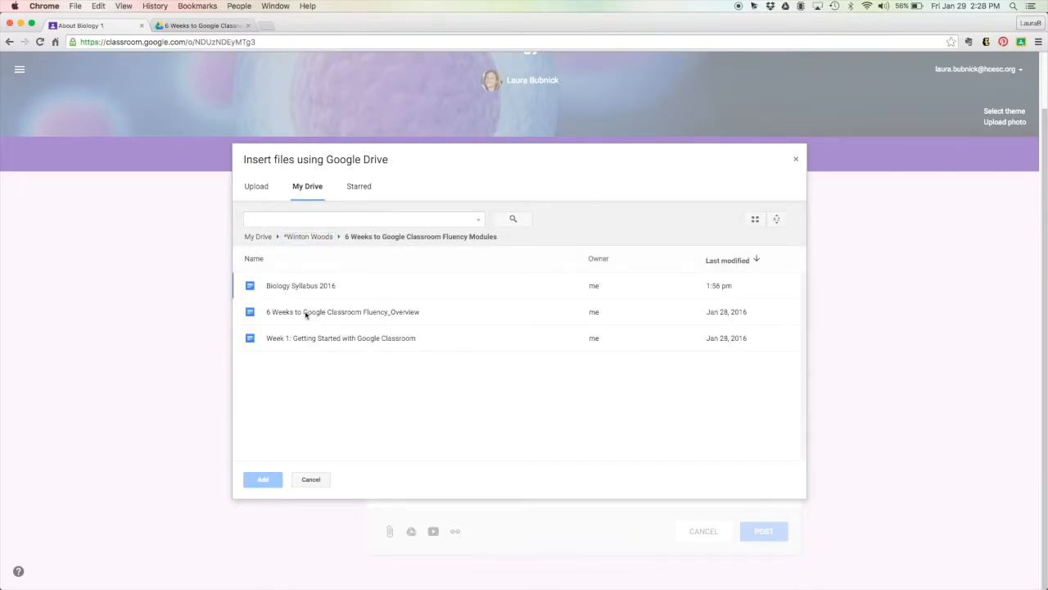
{"action": "left_click", "coordinate": [299, 285]}
{"action": "left_click", "coordinate": [263, 479]}
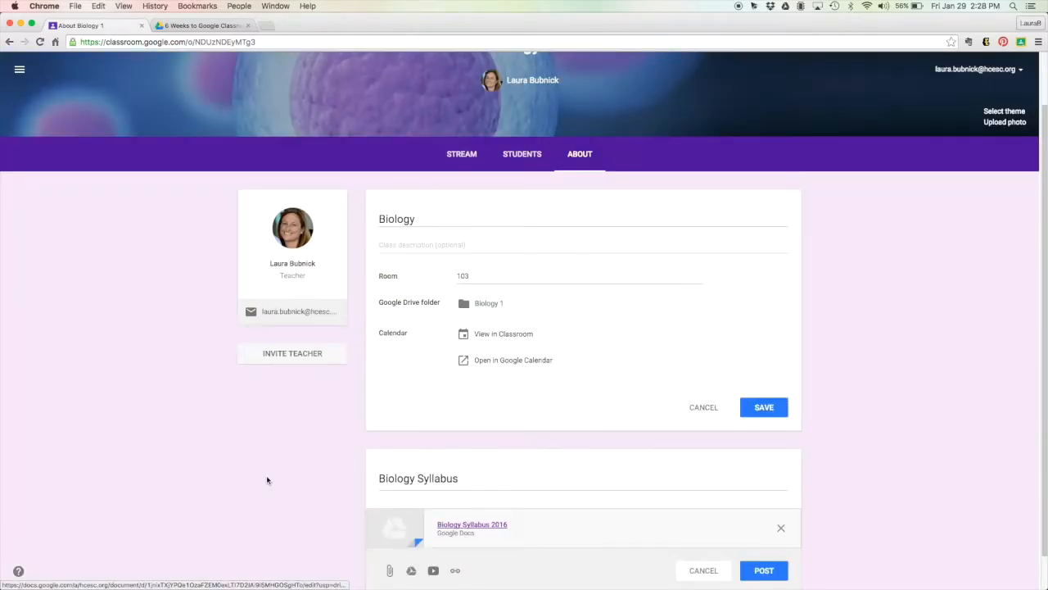
{"action": "scroll", "coordinate": [266, 480], "scroll_direction": "down", "scroll_amount": 1}
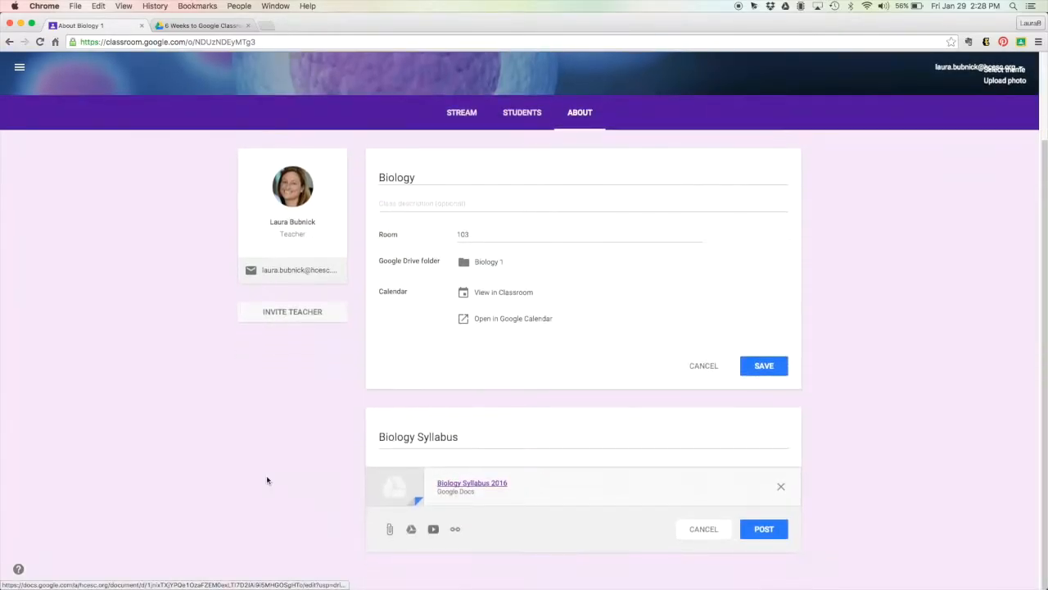
{"action": "left_click", "coordinate": [764, 530]}
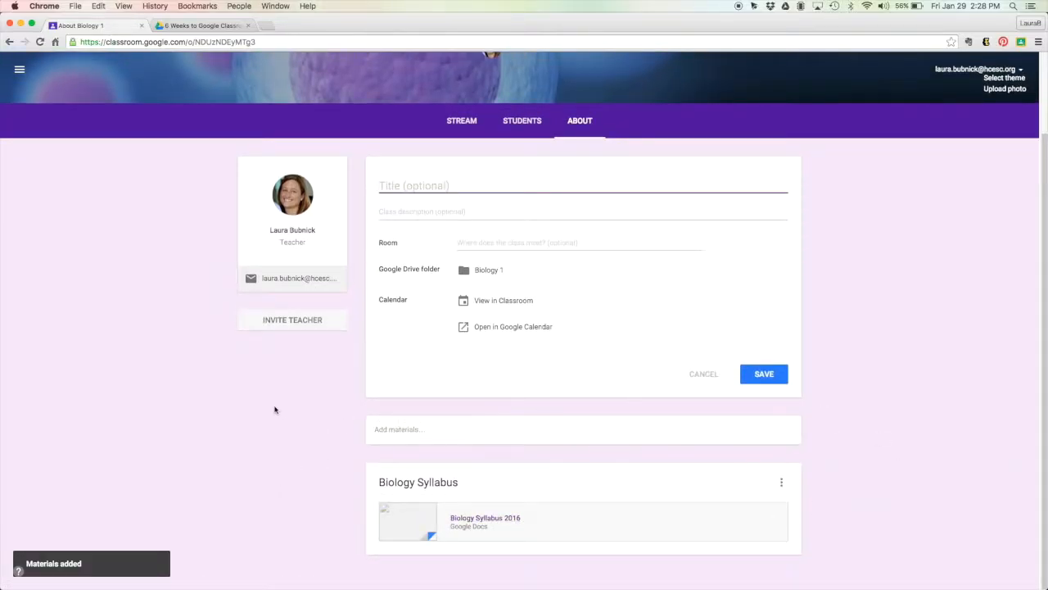
- Invite the first contact entry of the colleague listed last as a teacher of the class
{"action": "left_click", "coordinate": [304, 326]}
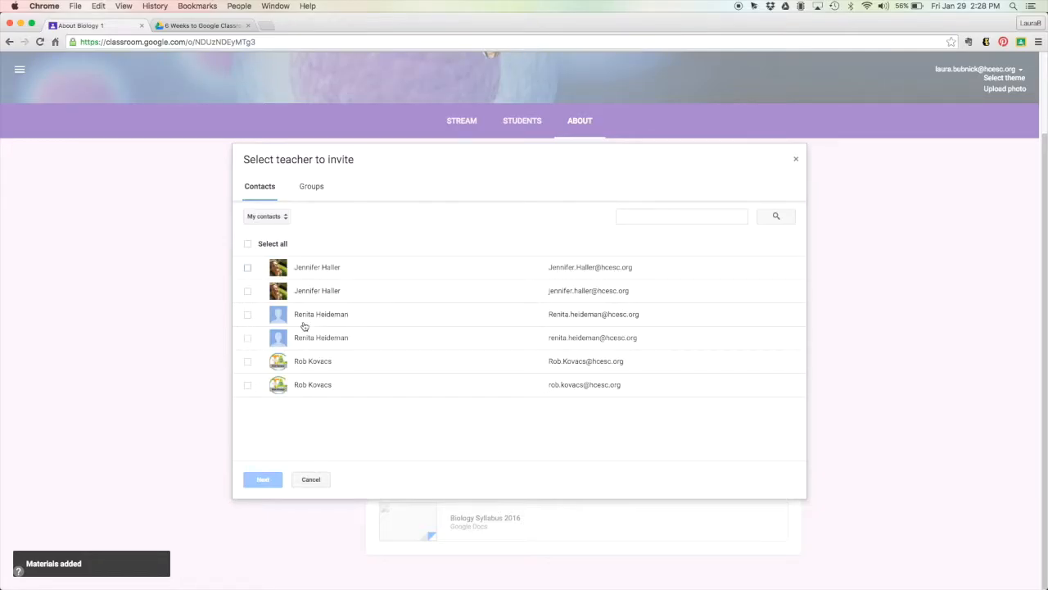
{"action": "left_click", "coordinate": [247, 363]}
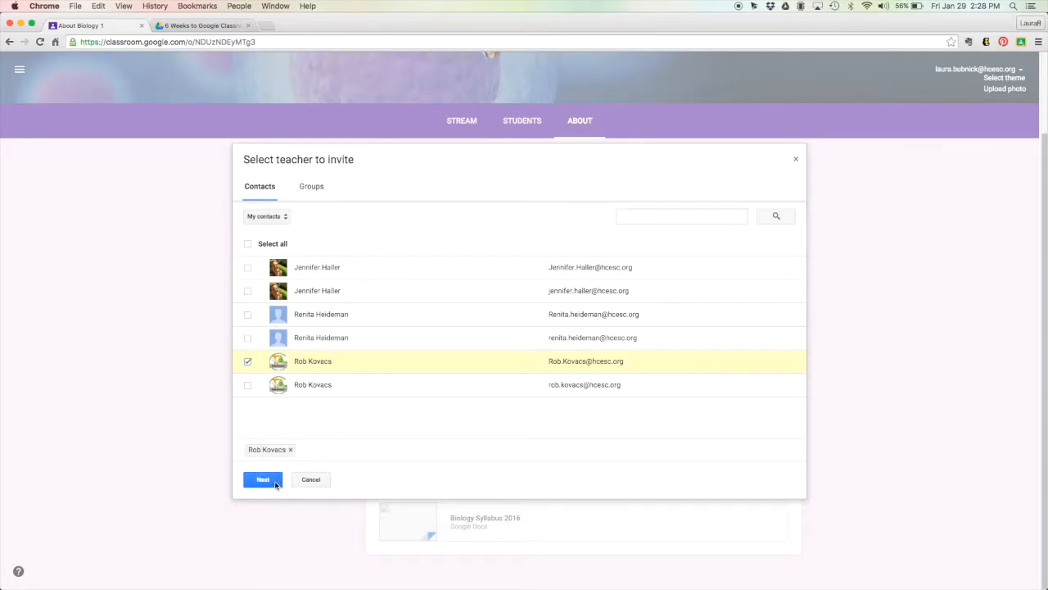
{"action": "left_click", "coordinate": [276, 483]}
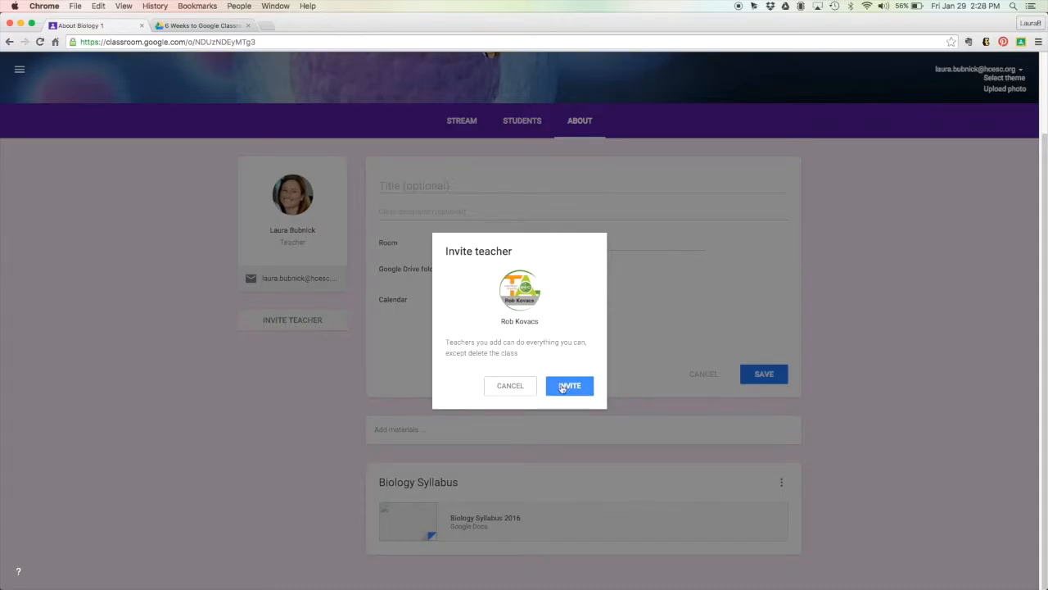
{"action": "left_click", "coordinate": [562, 387]}
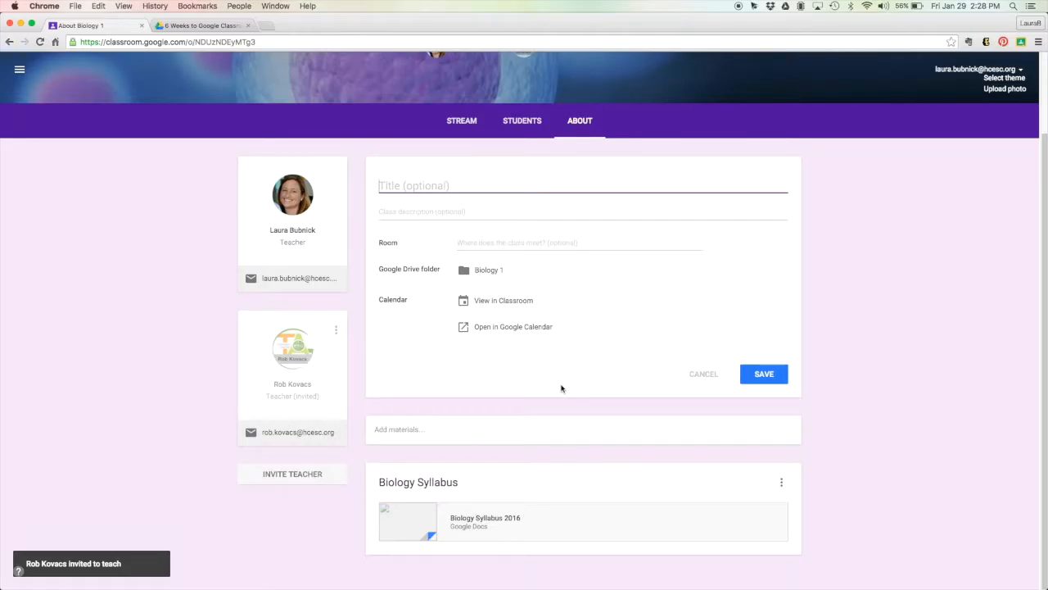
- Save the class's About details with the title Biology and return to the class stream
{"action": "type", "text": "Biology"}
{"action": "left_click", "coordinate": [762, 374]}
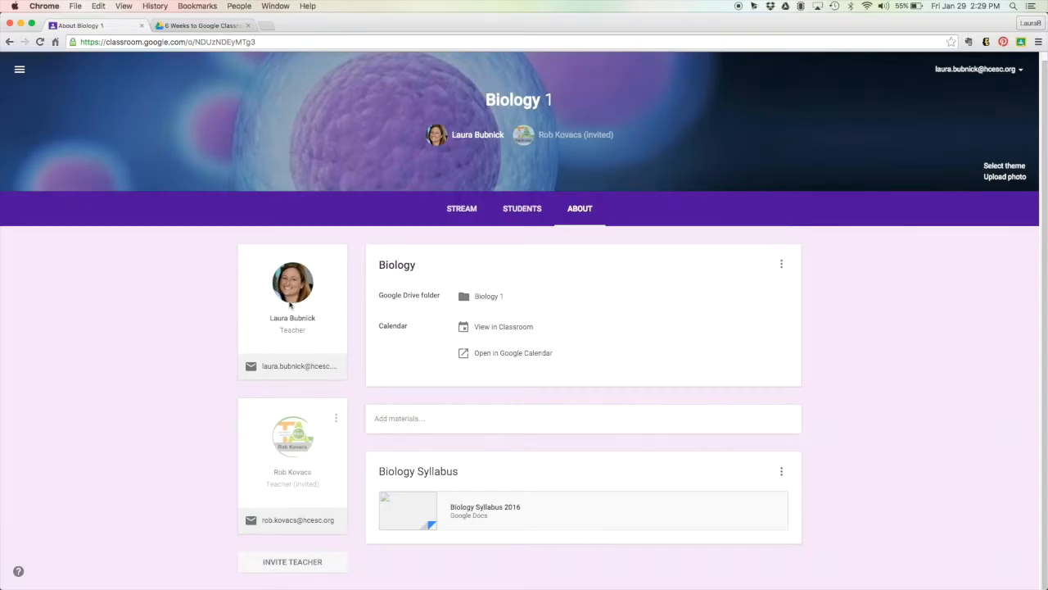
{"action": "left_click", "coordinate": [465, 206]}
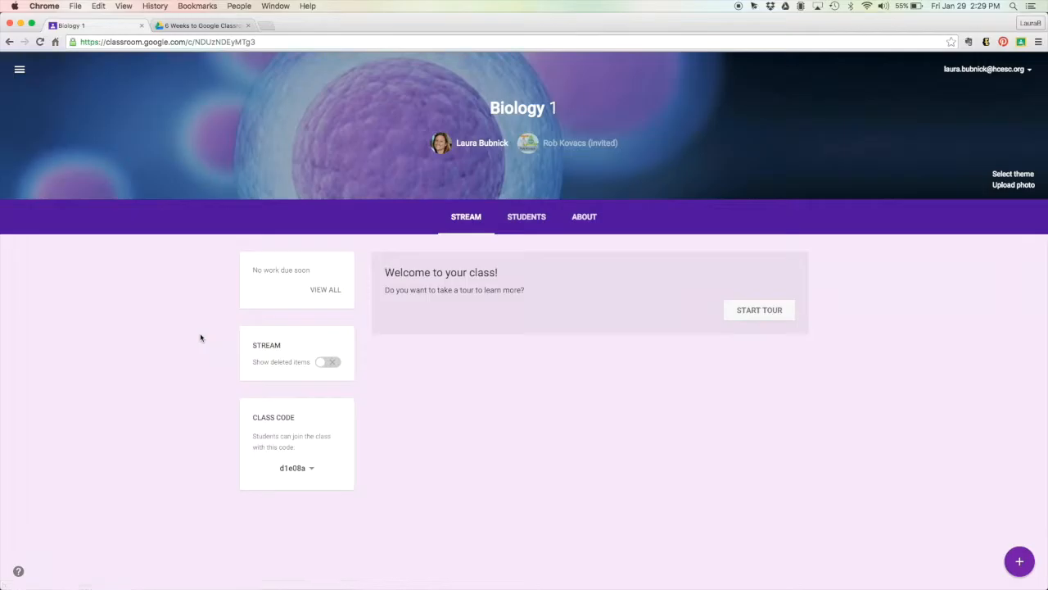